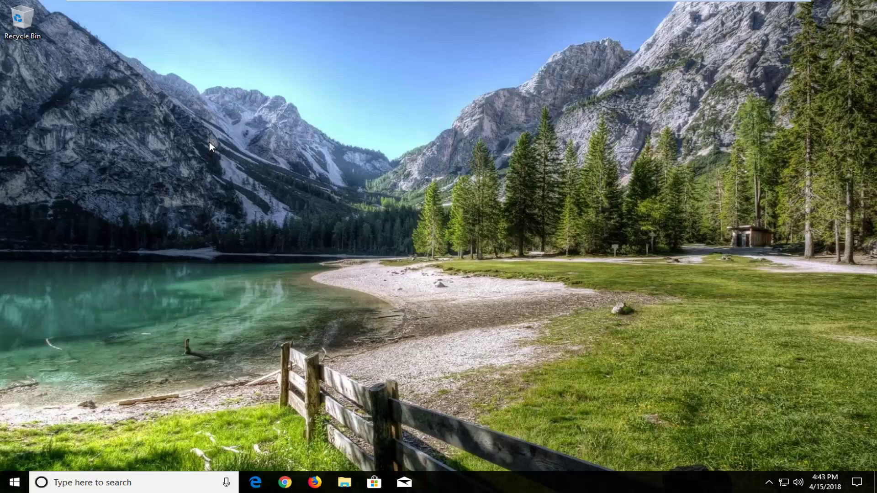
Open the Reset this PC recovery settings and start the reset process
click(10, 486)
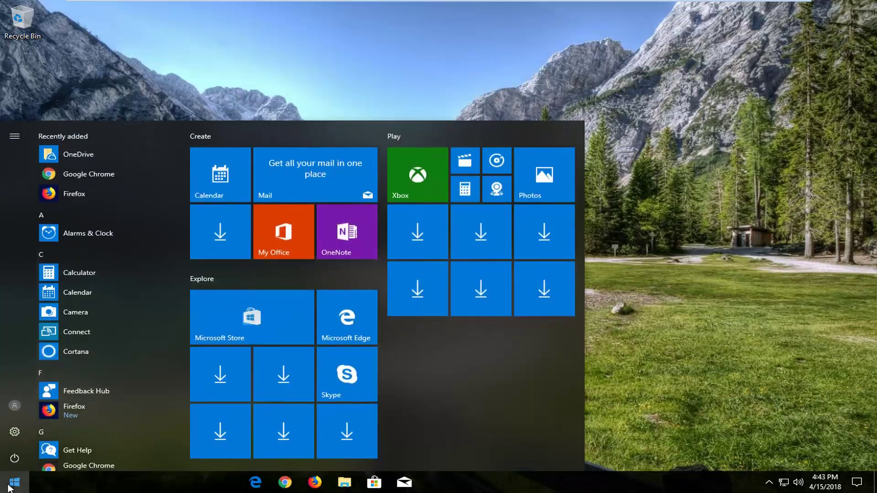
text(reset)
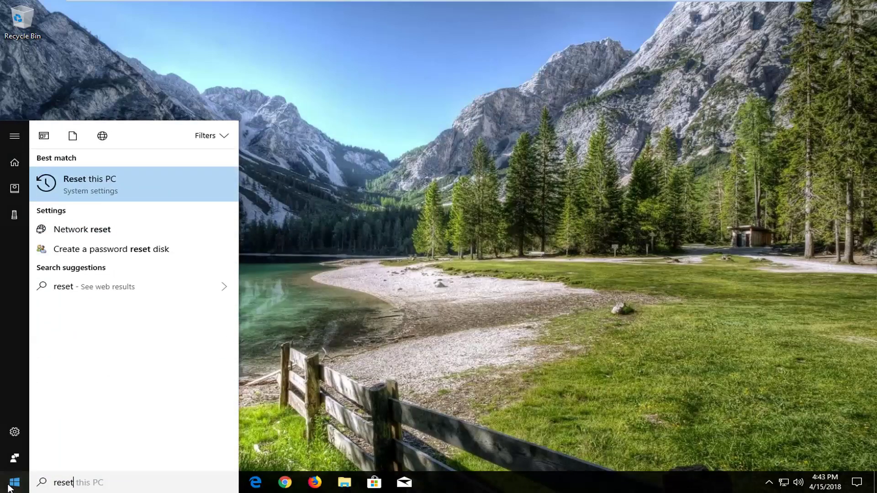
click(104, 191)
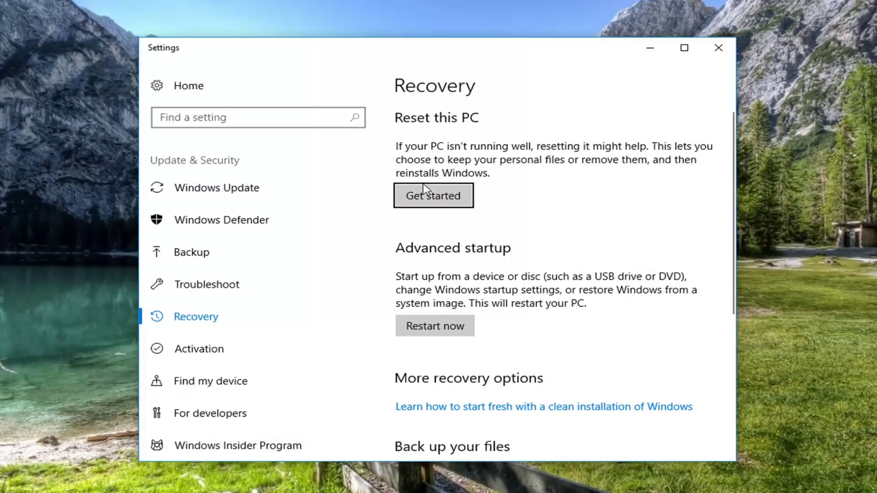
click(440, 199)
click(440, 200)
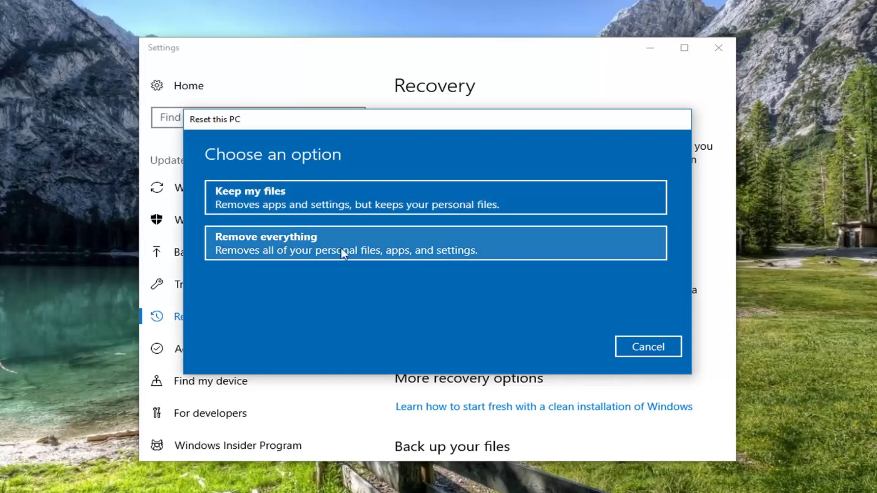
Reset the PC by removing everything, choosing to just remove the files without cleaning the drive
click(285, 247)
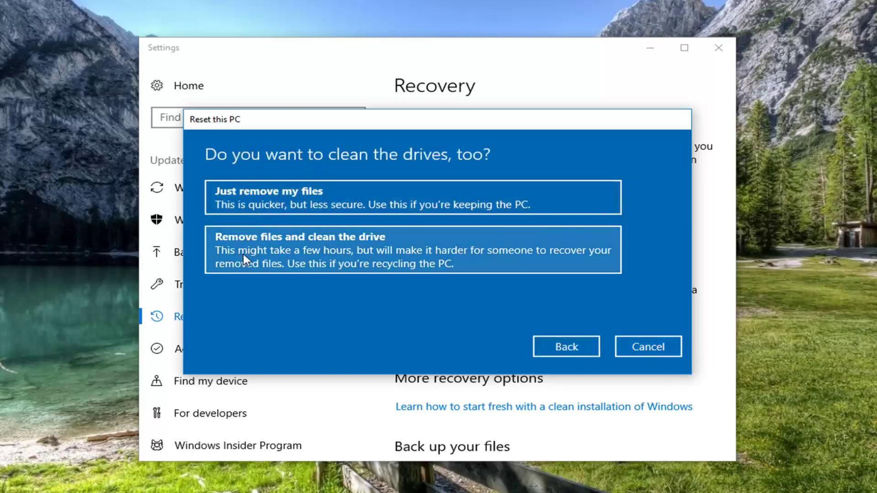
click(393, 260)
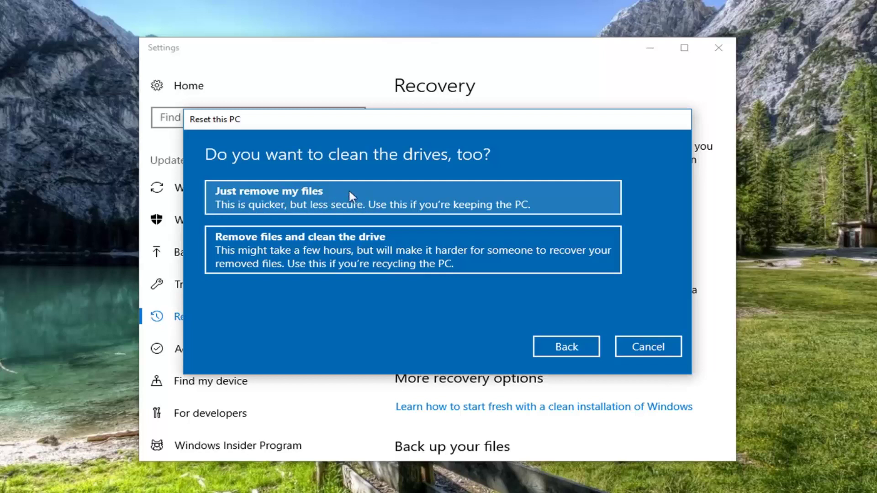
click(293, 199)
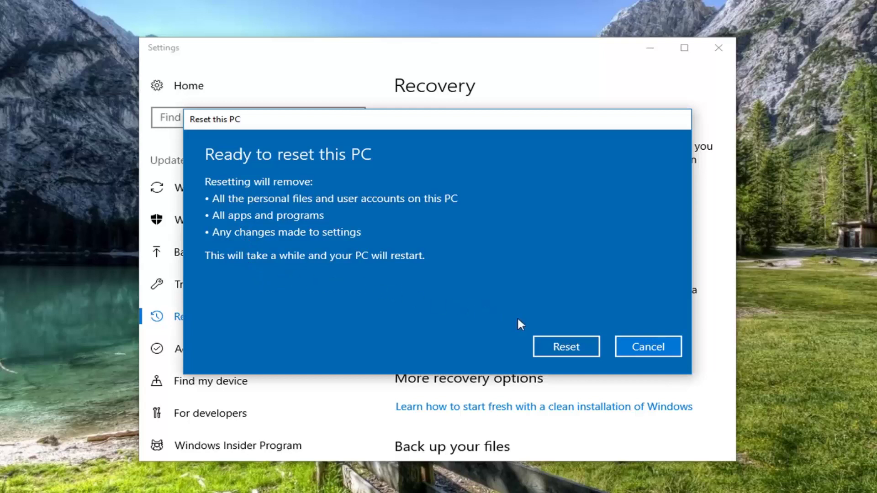
click(564, 348)
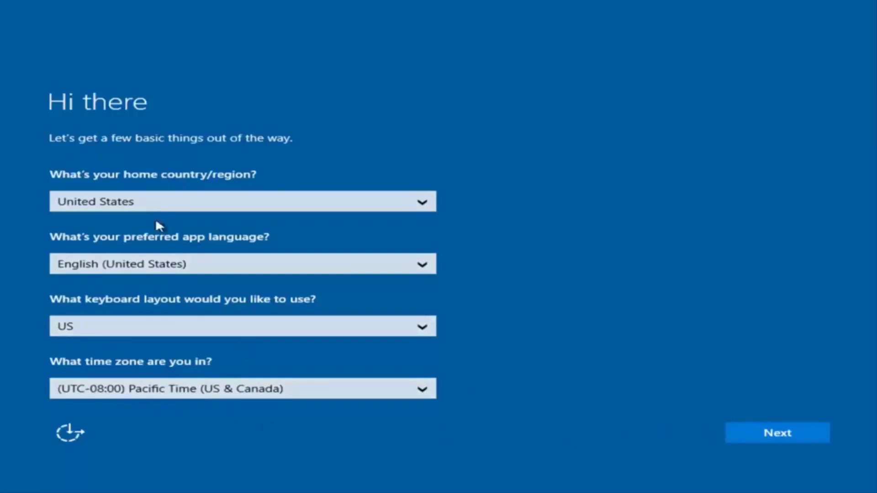
Keep the default region, language, keyboard and time zone settings and accept the license terms
click(784, 439)
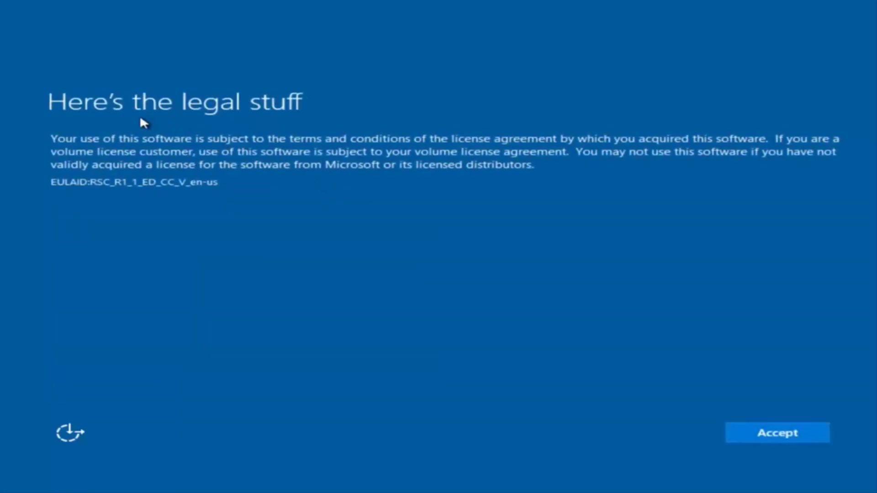
click(790, 433)
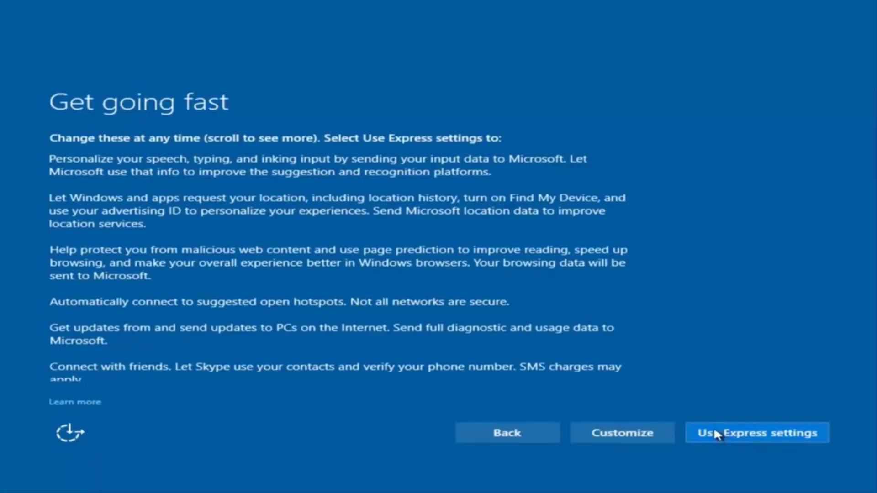
Choose to customize the setup settings and turn off personalizing speech, typing and inking input by sending data to Microsoft
click(628, 438)
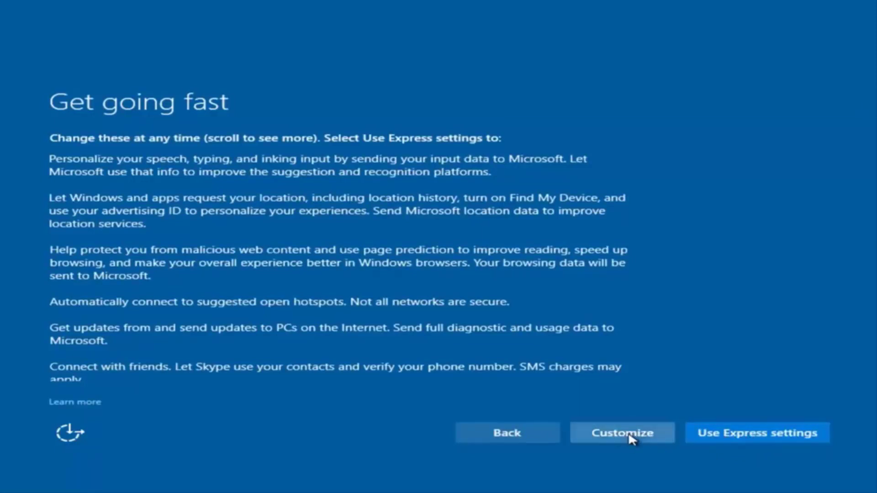
scroll(209, 197, down, 2)
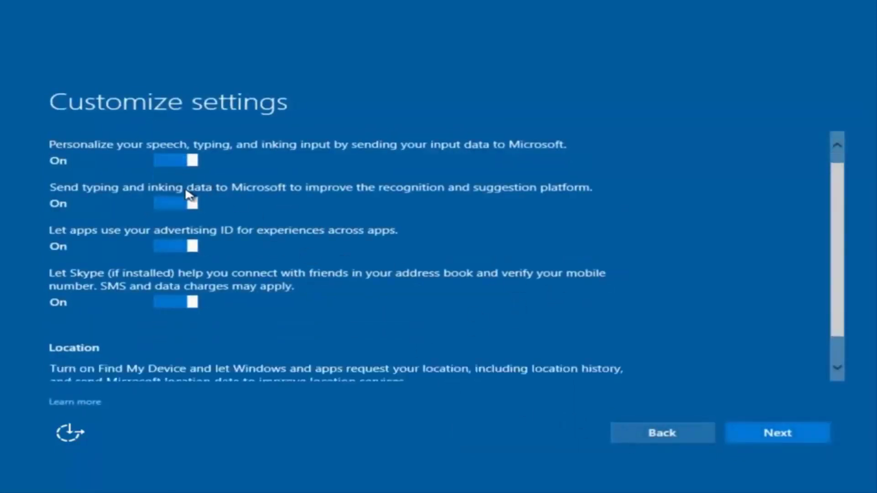
scroll(254, 219, up, 2)
scroll(252, 228, up, 1)
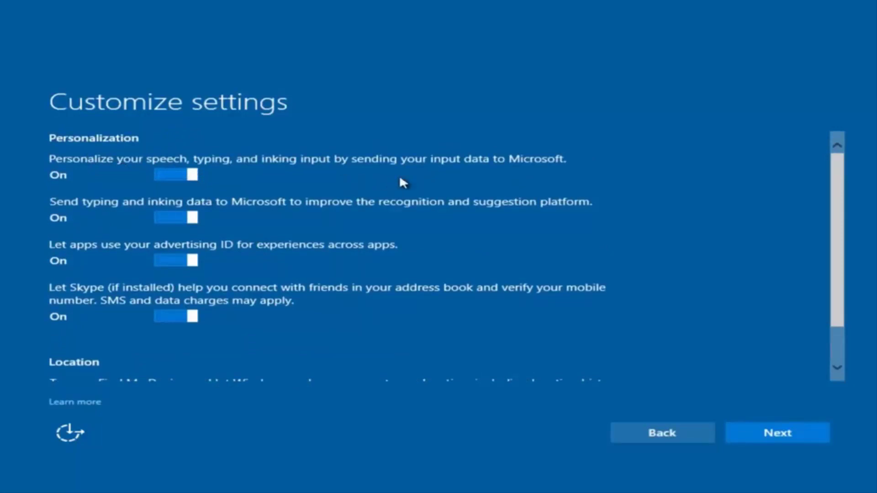
click(176, 174)
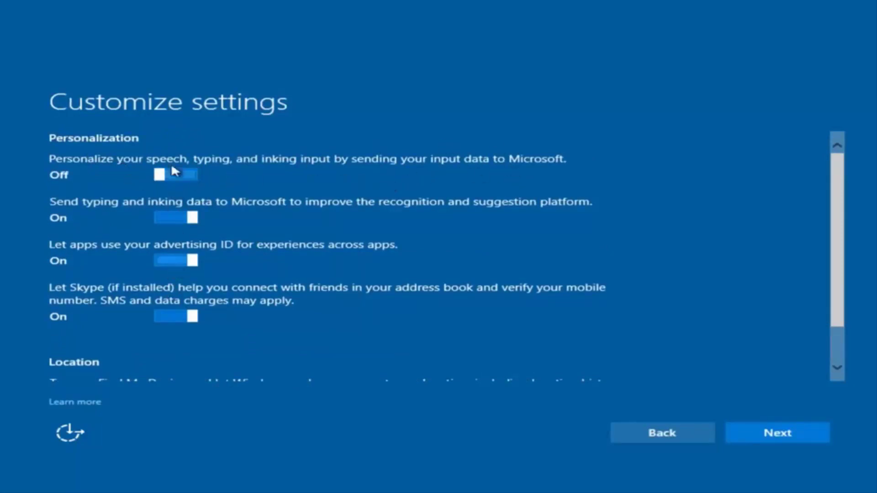
scroll(181, 272, down, 2)
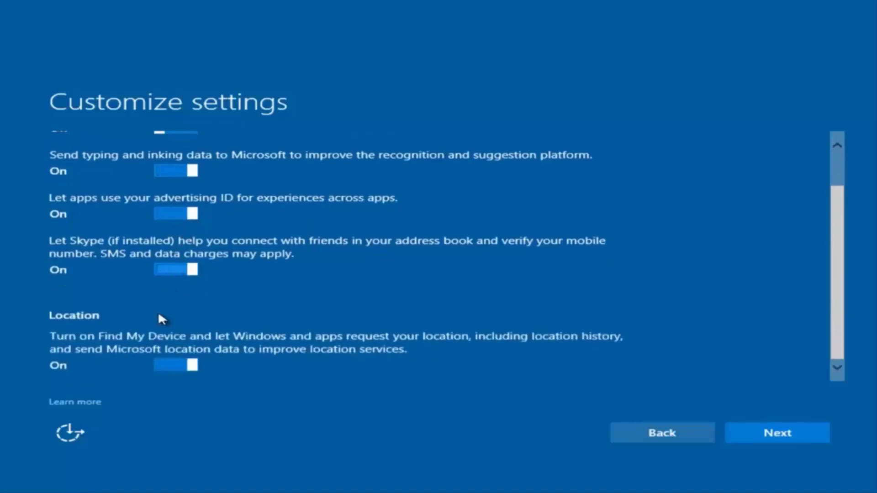
scroll(183, 283, up, 2)
scroll(201, 218, down, 2)
scroll(228, 348, up, 2)
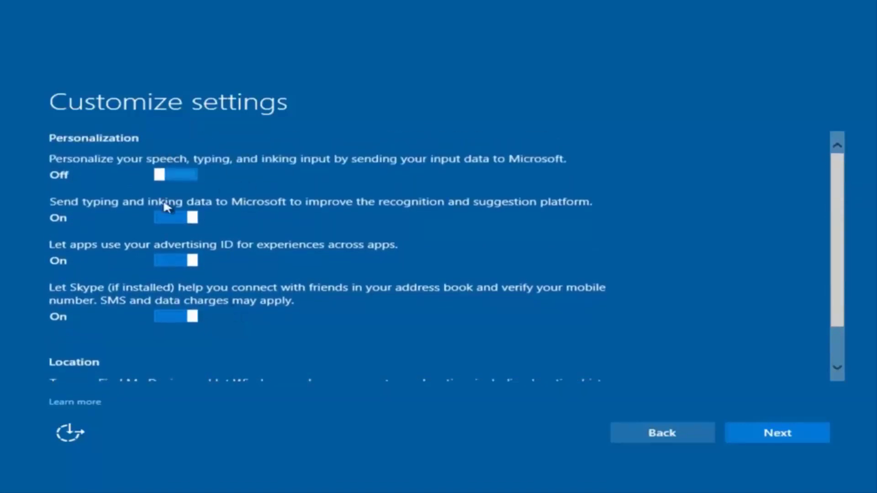
Proceed through the customization pages, leaving the connectivity, error reporting, browser, protection and update options on
click(767, 441)
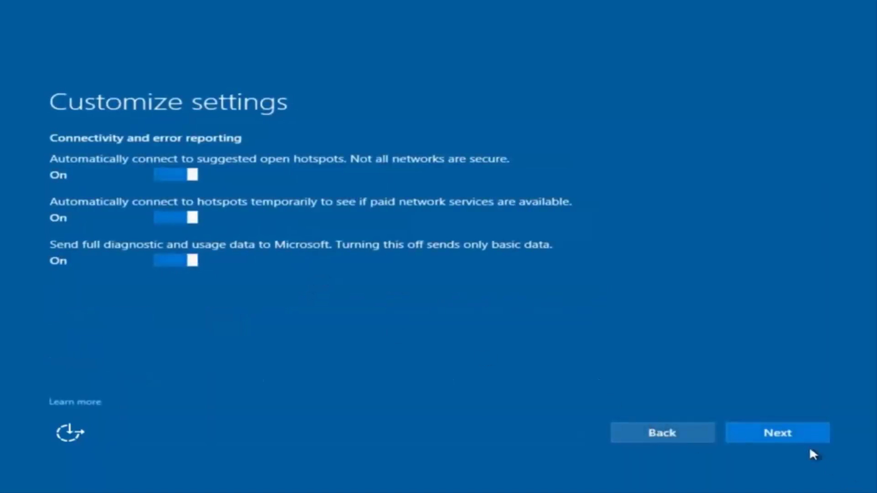
click(777, 438)
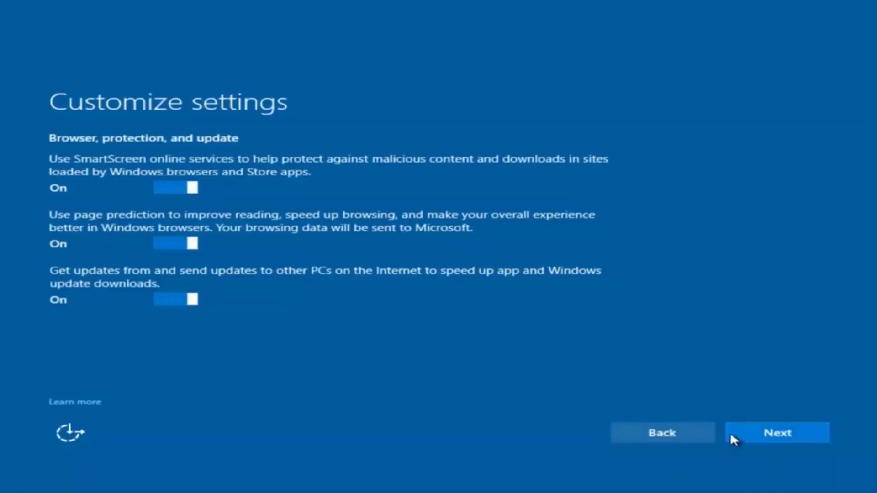
click(769, 438)
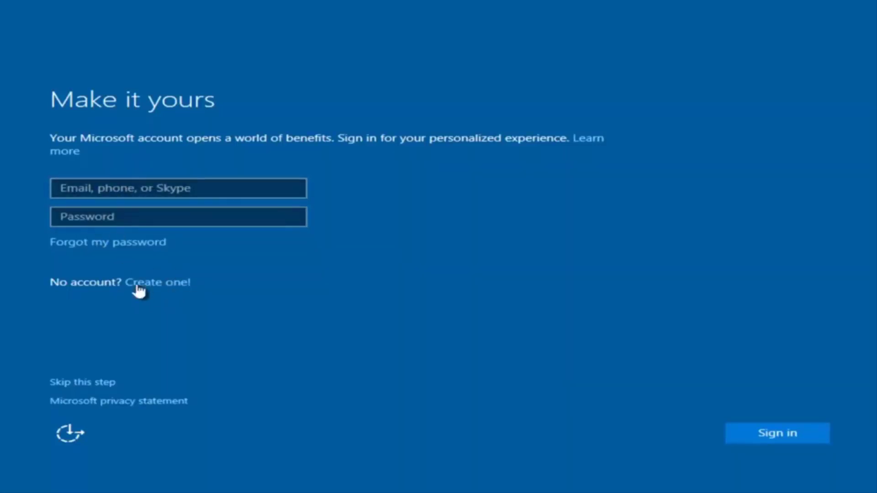
Skip the Microsoft account sign-in and set the local account's user name to "example"
click(87, 384)
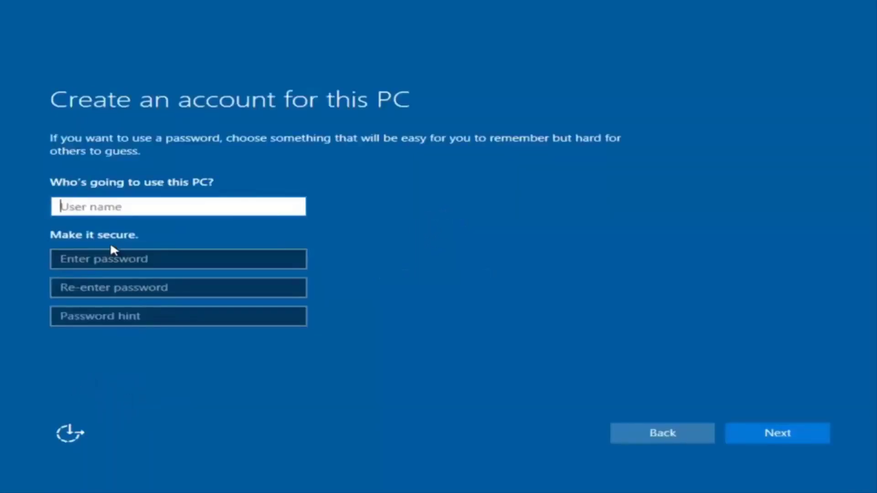
text(exam[p)
key(BackSpace)
key(BackSpace)
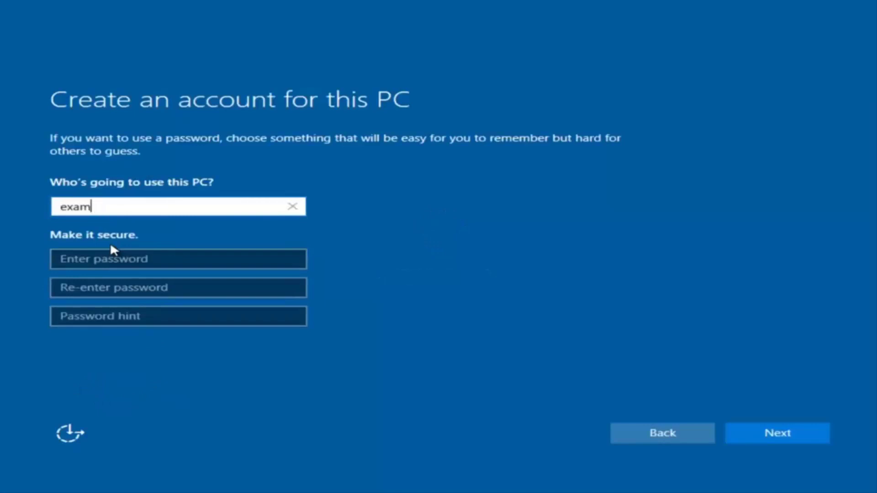
text(ple)
Enter the local account's password and re-enter it for confirmation
click(110, 261)
text(passwor)
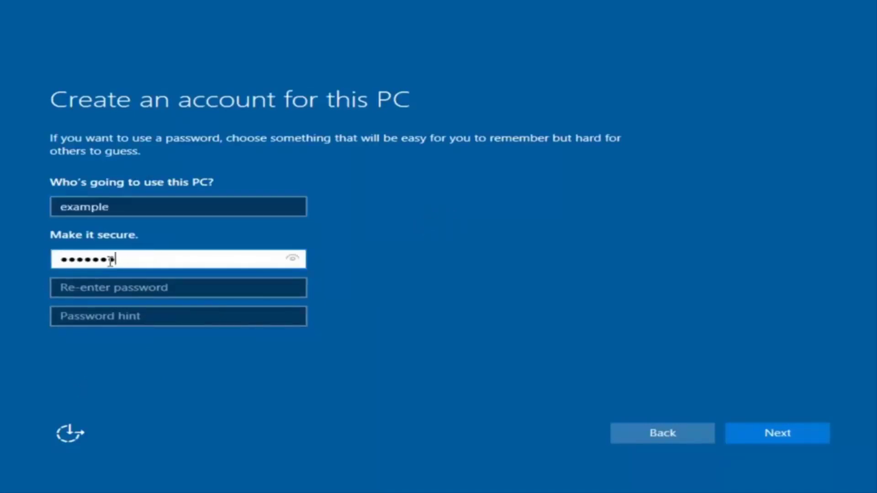
text(d)
click(171, 288)
text(passw)
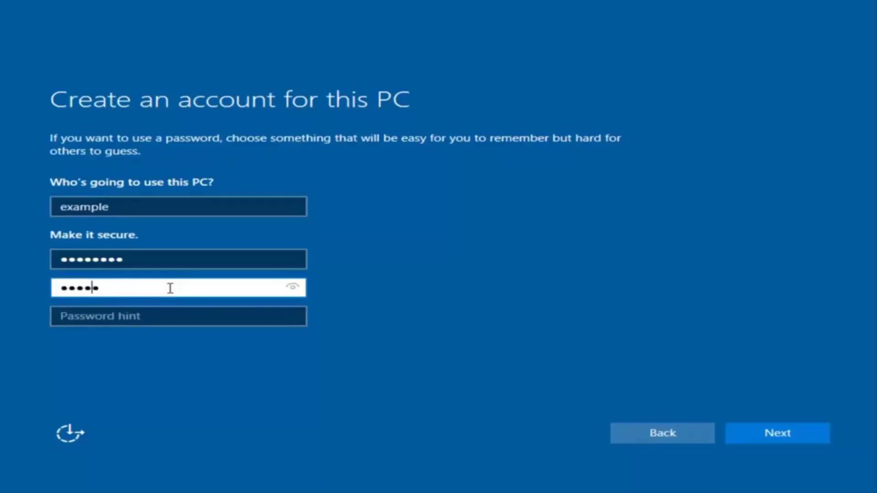
text(ord)
Fill in the password hint to complete the local account, and decline using Cortana for now
click(160, 318)
text(pas)
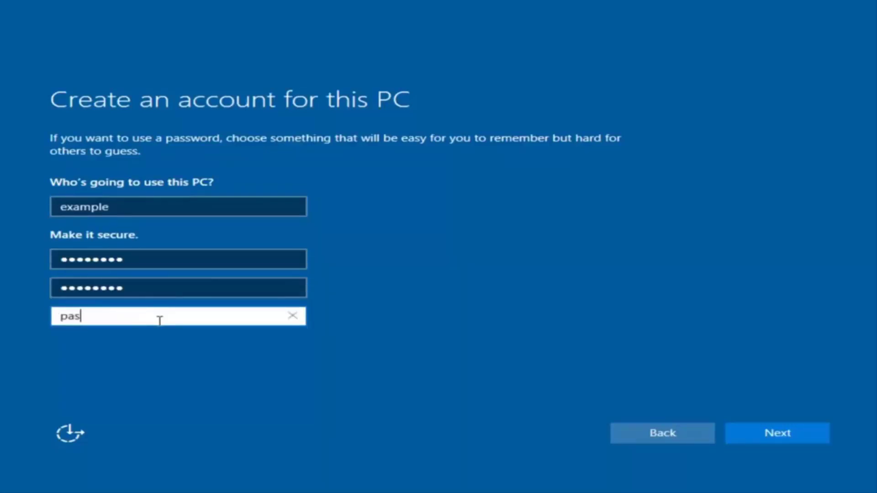
text(s)
click(791, 434)
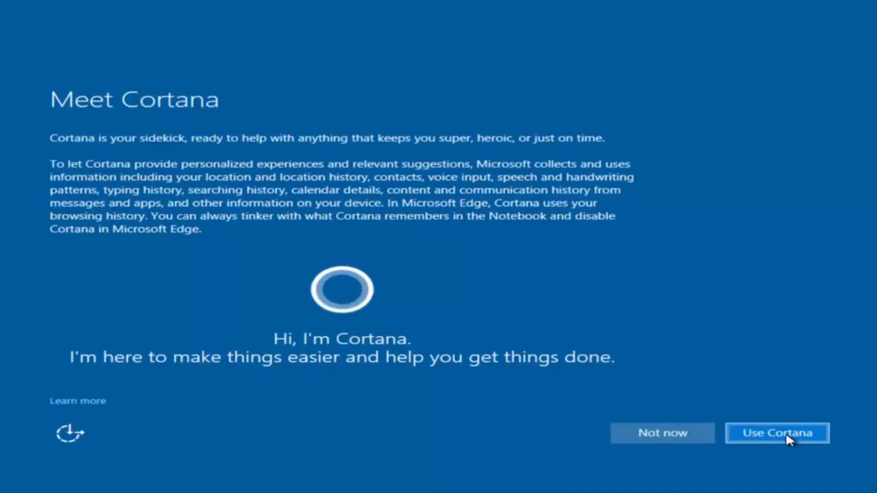
click(651, 432)
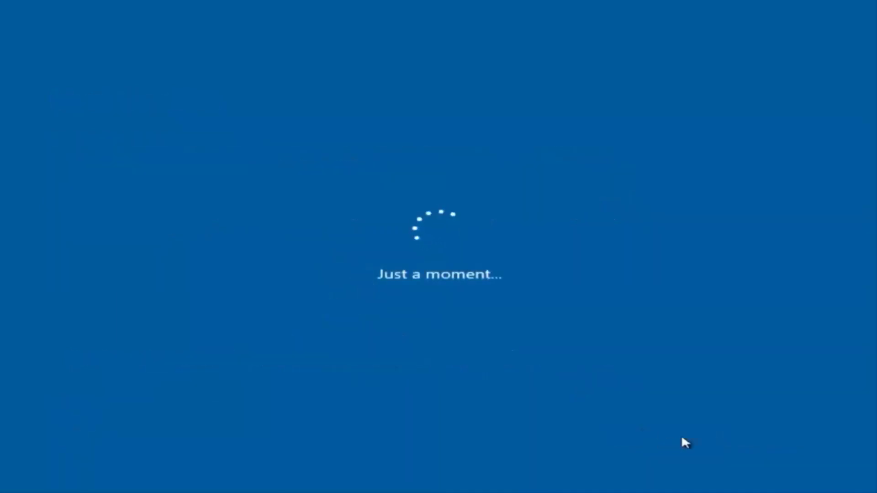